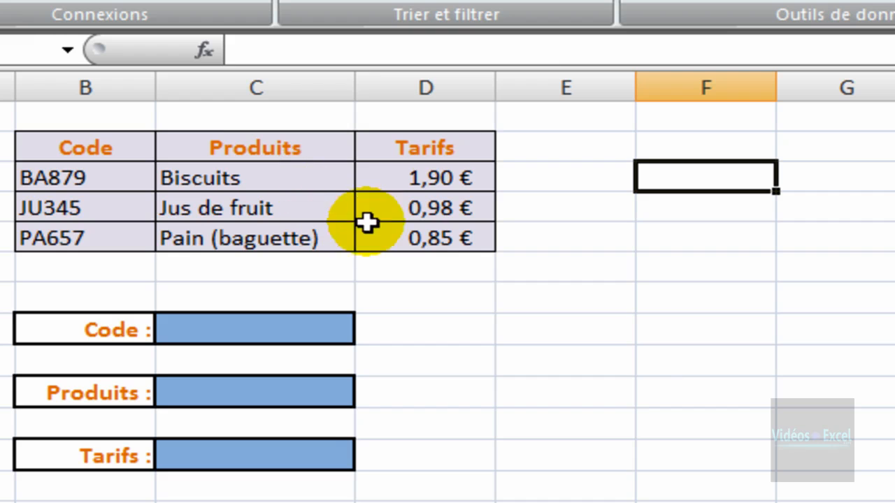
{"action": "left_click", "coordinate": [249, 333]}
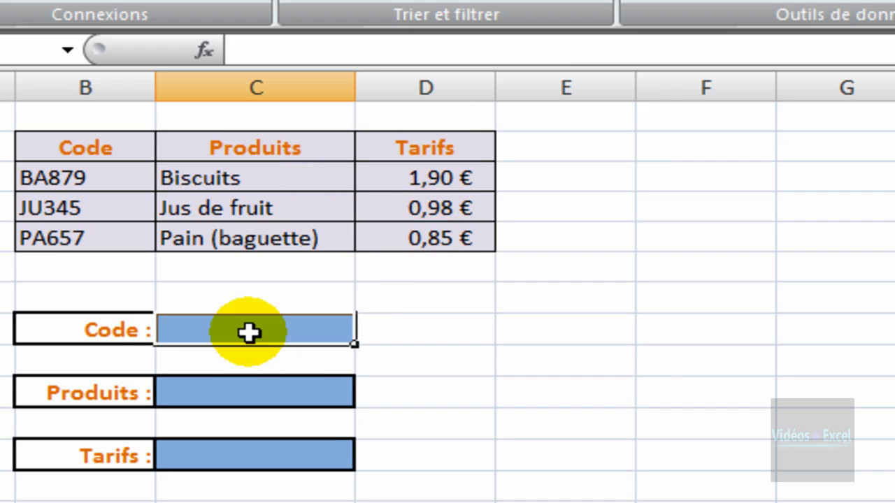
{"action": "left_click", "coordinate": [243, 400]}
{"action": "left_click", "coordinate": [241, 453]}
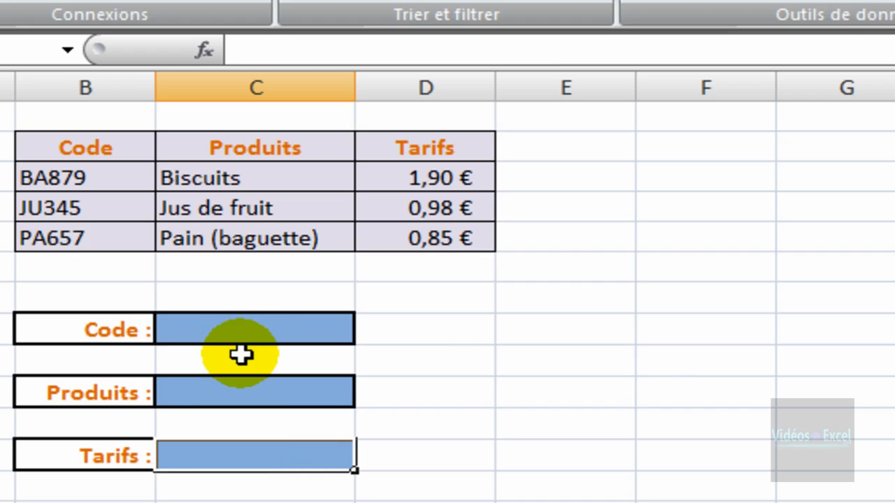
Add a data validation drop-down to the blue Code cell, allowing Liste with the source =$B$3:$B$5.
{"action": "left_click", "coordinate": [246, 329]}
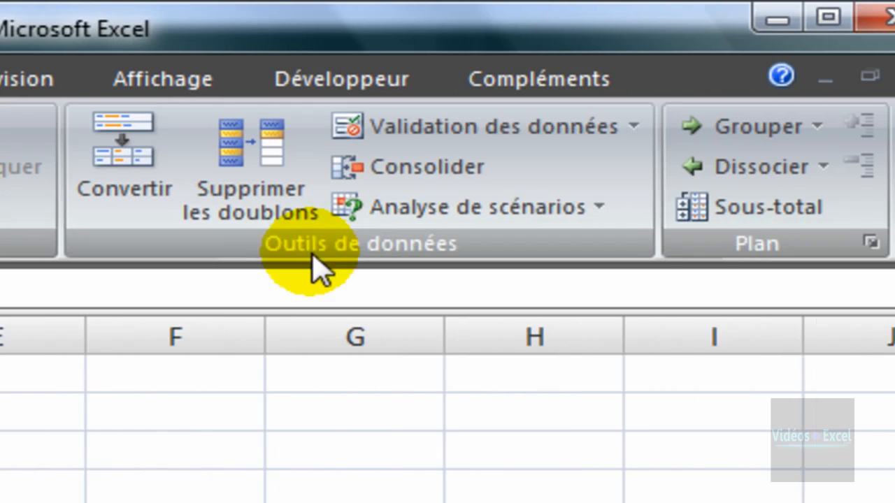
{"action": "left_click", "coordinate": [490, 137]}
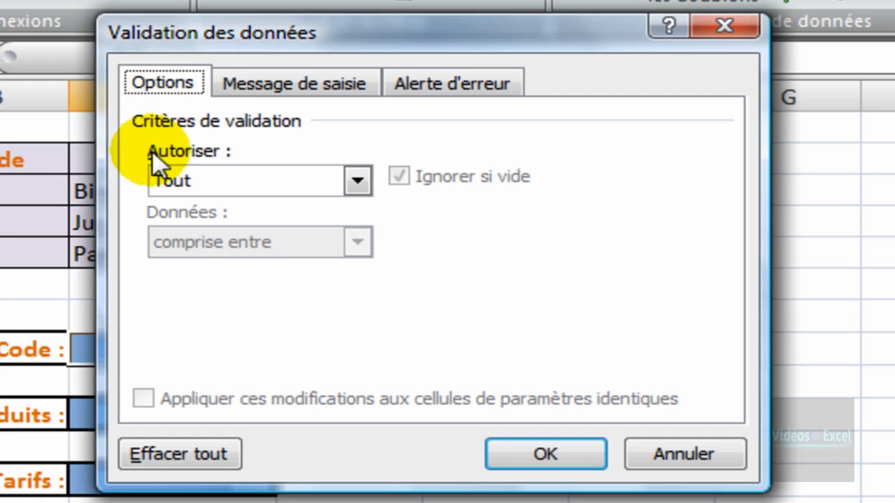
{"action": "left_click", "coordinate": [357, 181]}
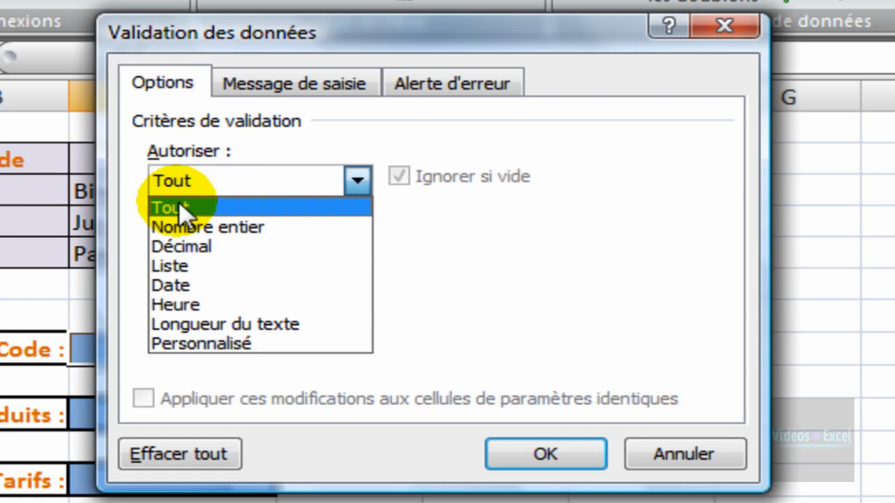
{"action": "left_click", "coordinate": [289, 265]}
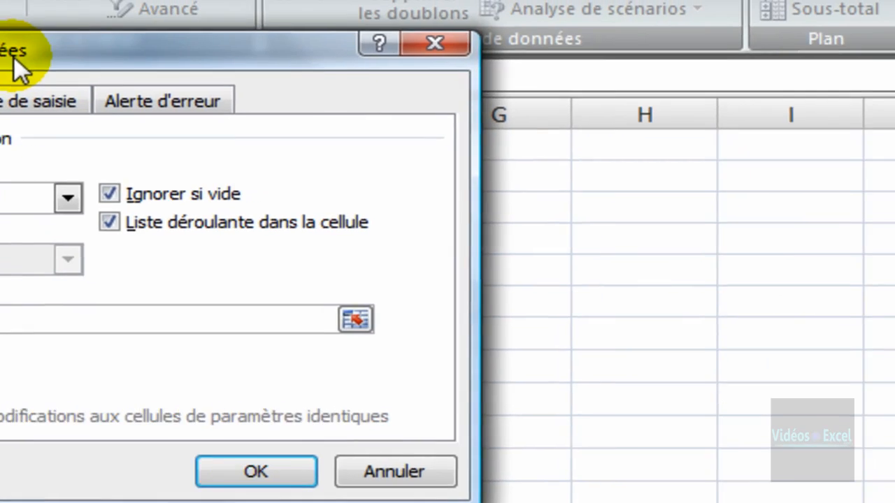
{"action": "left_click_drag", "start_coordinate": [307, 35], "coordinate": [692, 39]}
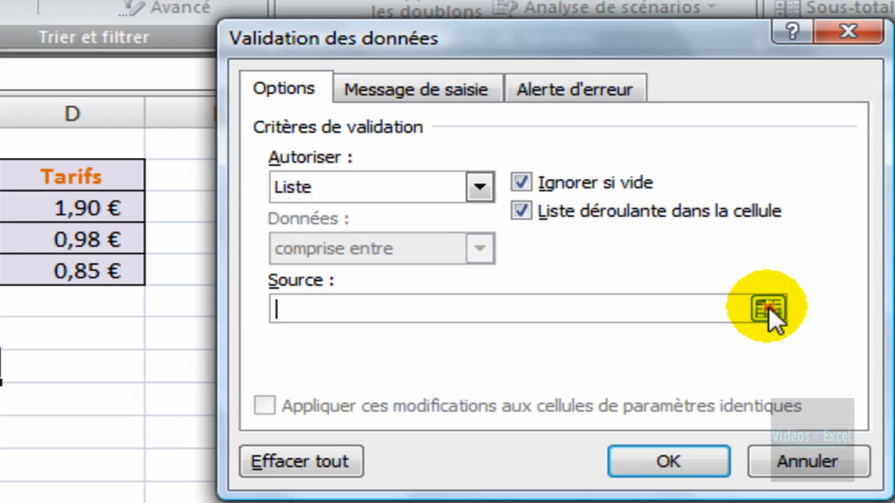
{"action": "left_click", "coordinate": [748, 308]}
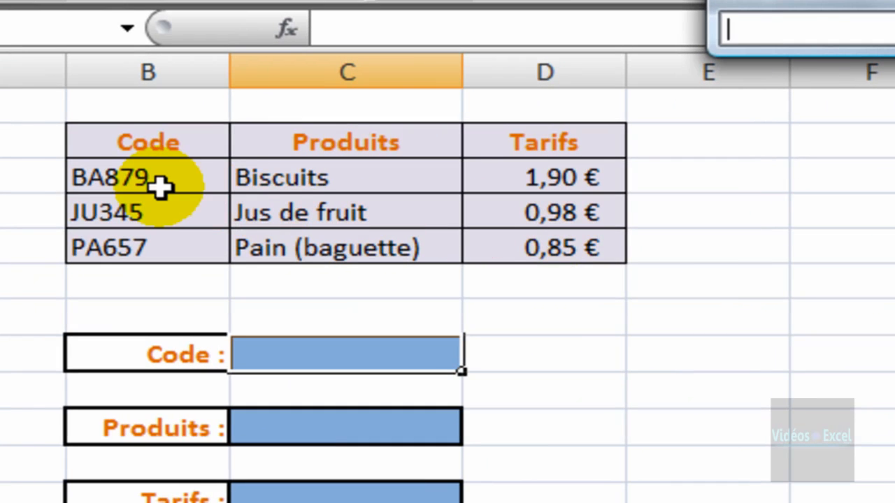
{"action": "left_click_drag", "start_coordinate": [161, 186], "coordinate": [150, 244]}
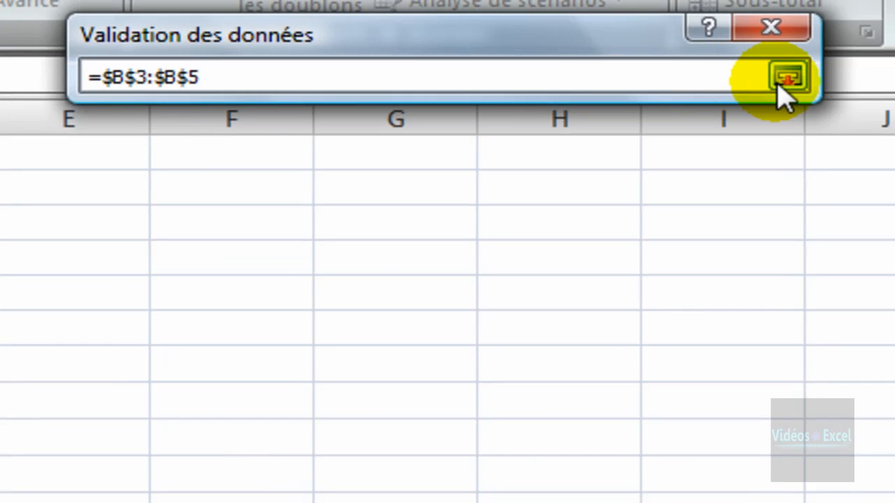
{"action": "left_click", "coordinate": [787, 79]}
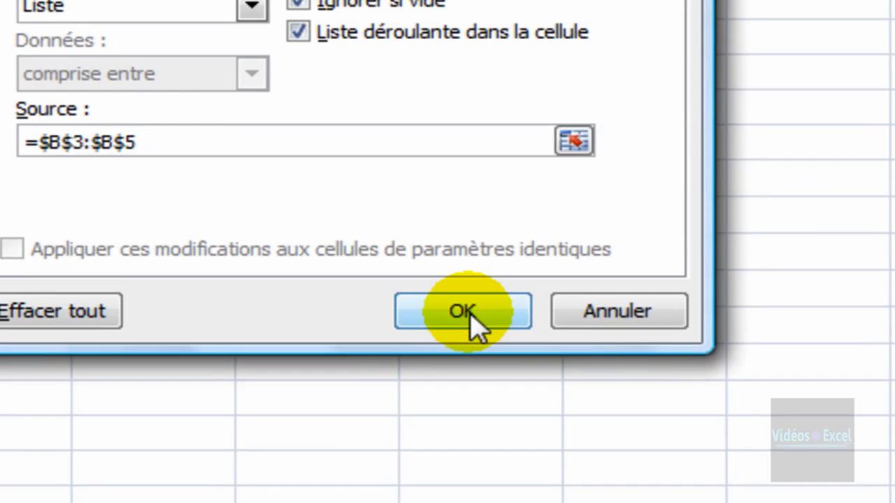
{"action": "left_click", "coordinate": [390, 470]}
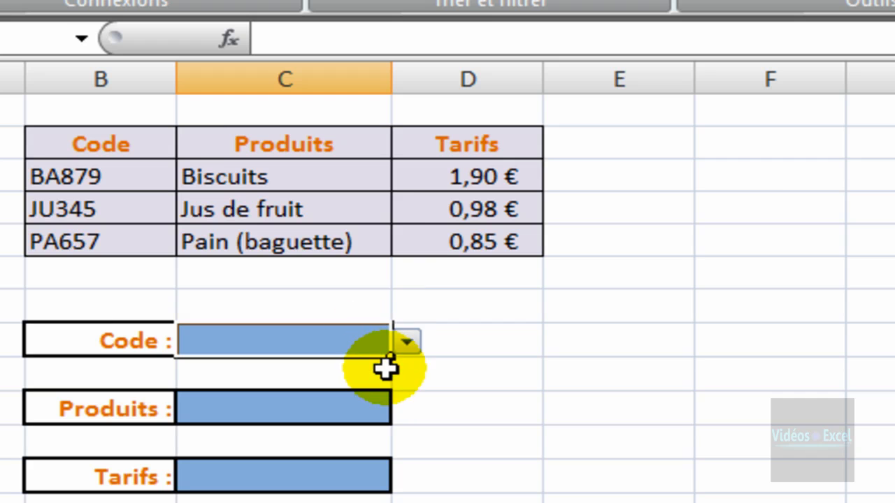
Test the Code cell's drop-down by choosing BA879, JU345, PA657 and JU345 again.
{"action": "left_click", "coordinate": [406, 345]}
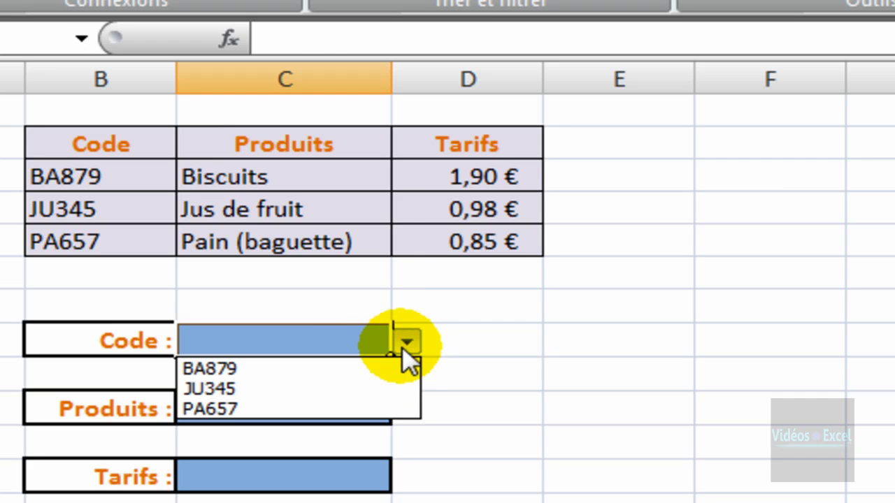
{"action": "left_click", "coordinate": [395, 369]}
{"action": "left_click", "coordinate": [407, 344]}
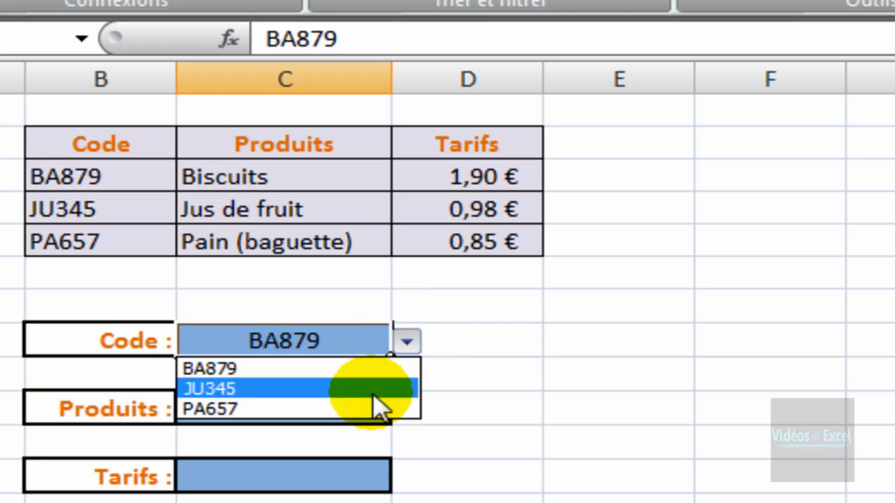
{"action": "left_click", "coordinate": [381, 389]}
{"action": "left_click", "coordinate": [407, 343]}
{"action": "left_click", "coordinate": [369, 410]}
{"action": "left_click", "coordinate": [407, 343]}
{"action": "left_click", "coordinate": [382, 388]}
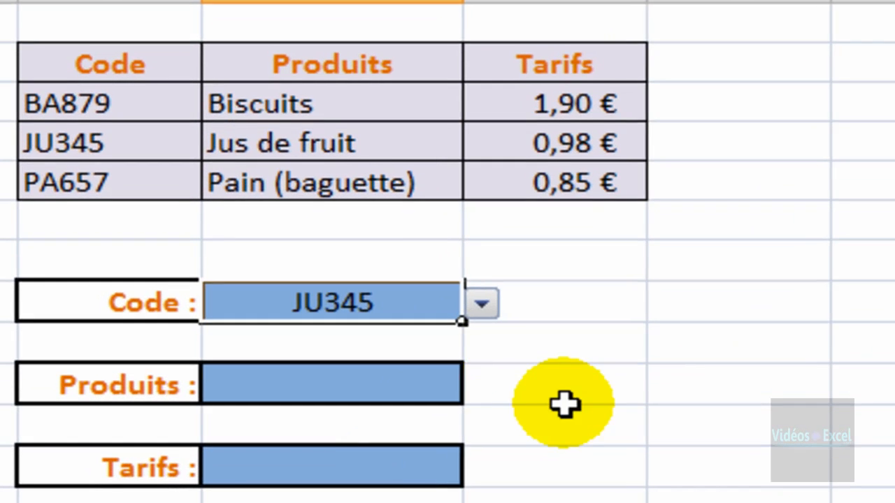
Begin a RECHERCHEV formula in the blue Produits cell with the Code cell C8 as the lookup value.
{"action": "left_click", "coordinate": [384, 381]}
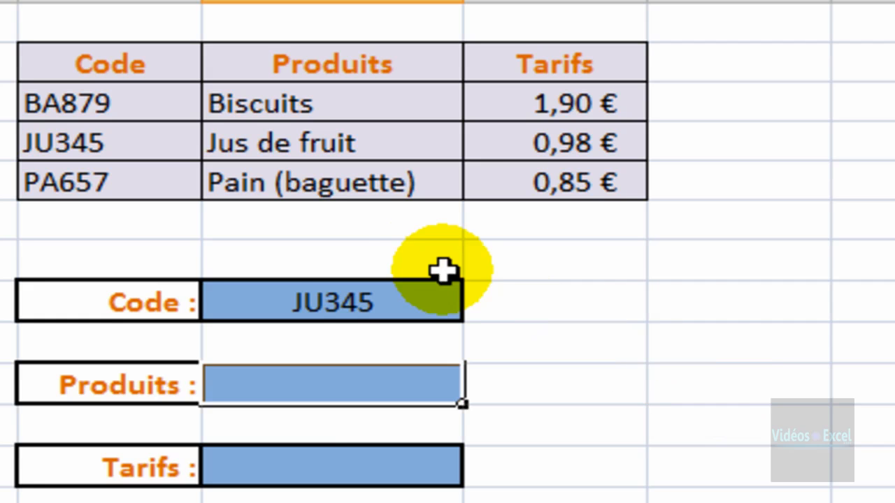
{"action": "left_click", "coordinate": [380, 310]}
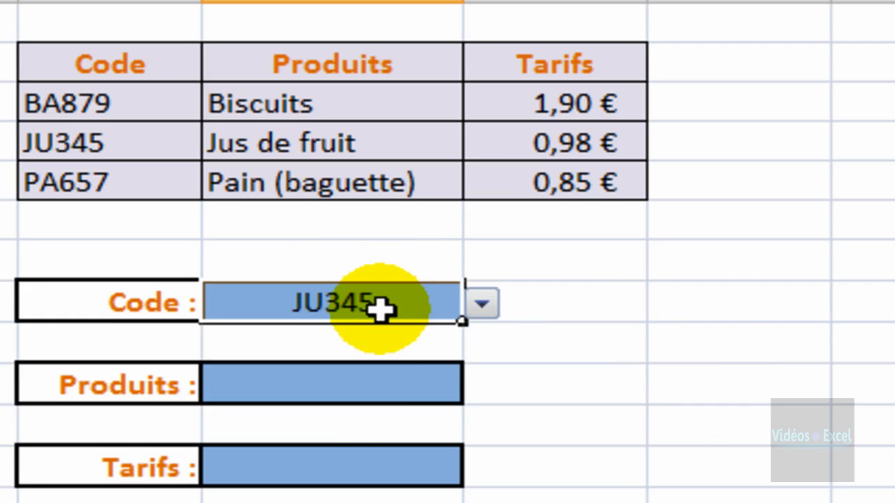
{"action": "left_click", "coordinate": [369, 379]}
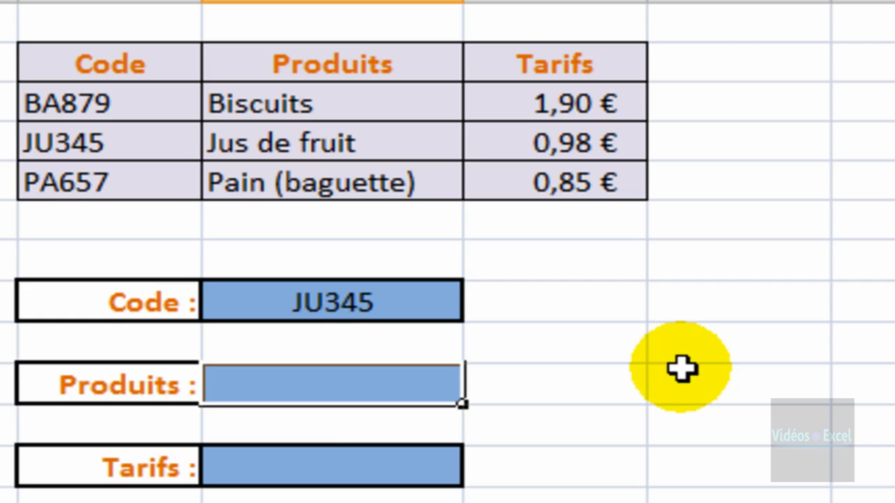
{"action": "type", "text": "="}
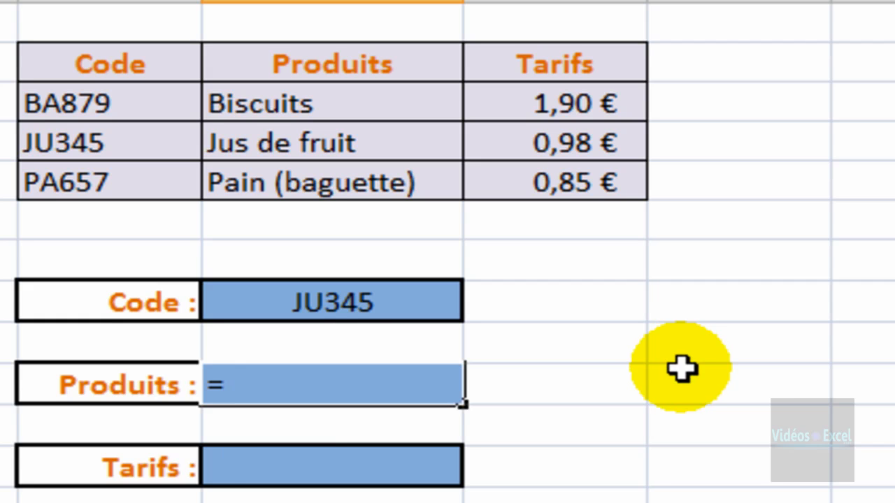
{"action": "type", "text": "rec"}
{"action": "key", "text": "Down"}
{"action": "key", "text": "Down"}
{"action": "key", "text": "Tab"}
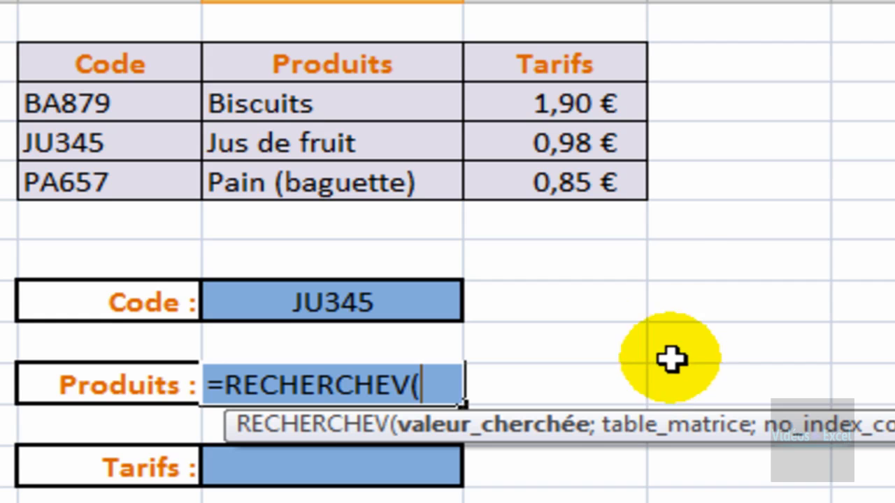
{"action": "left_click", "coordinate": [356, 300]}
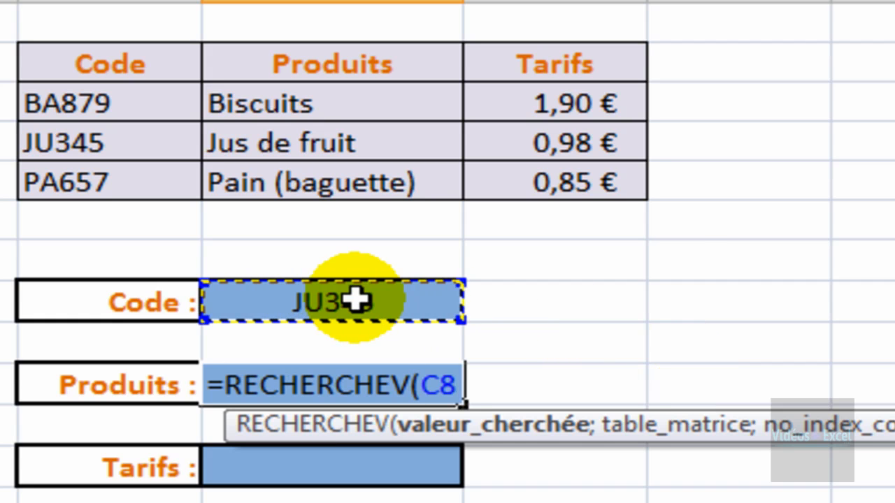
{"action": "type", "text": ";"}
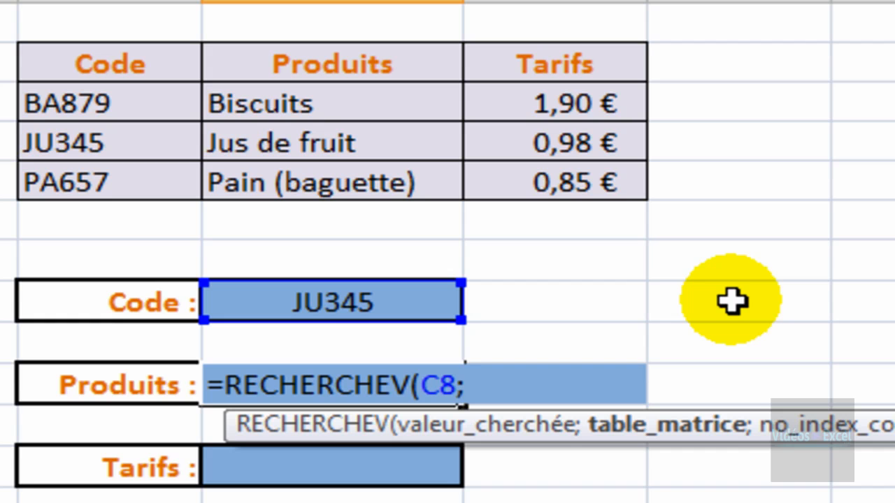
Complete the Produits lookup with table B2:D5, column index 2 and FAUX for an exact match, and centre the cell's content.
{"action": "left_click_drag", "start_coordinate": [80, 57], "coordinate": [544, 175]}
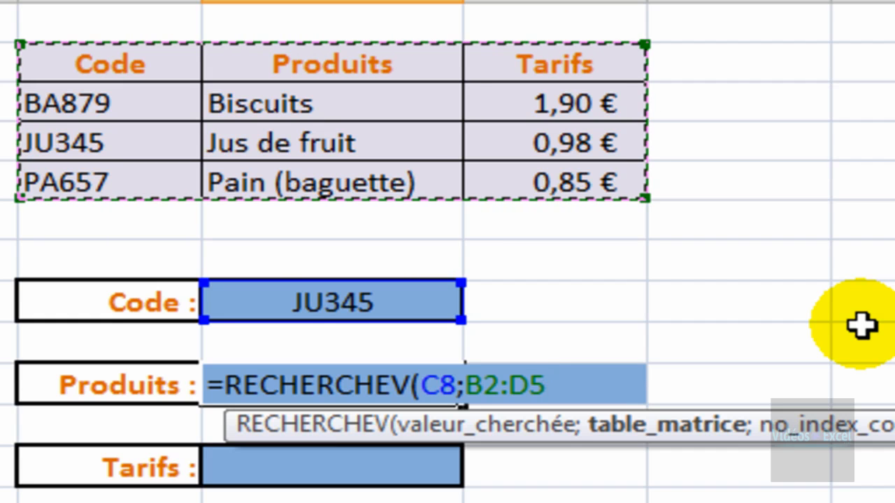
{"action": "type", "text": ";2"}
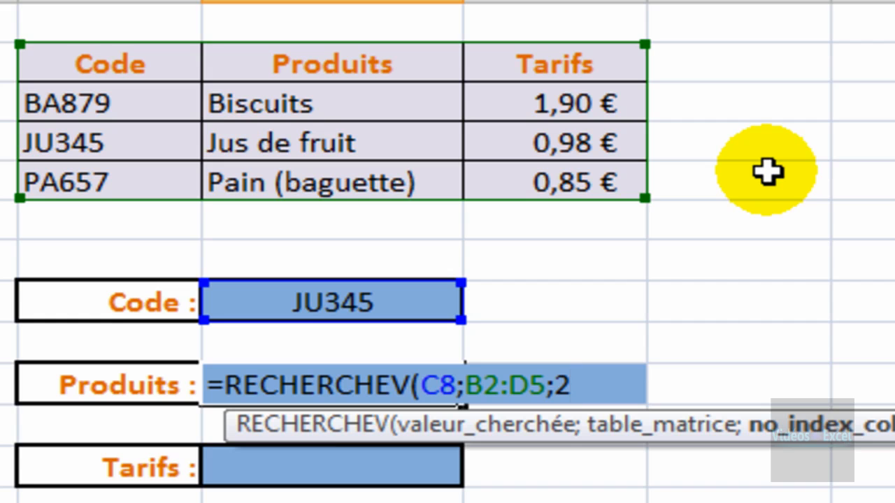
{"action": "type", "text": ";"}
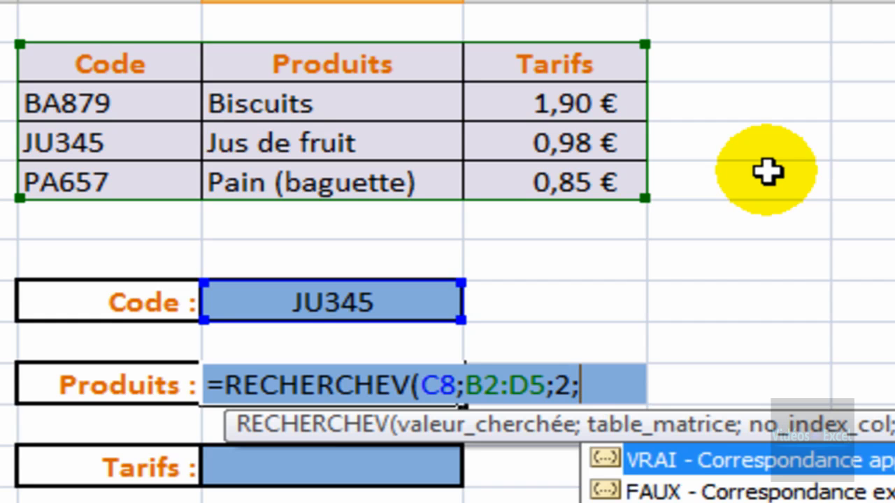
{"action": "key", "text": "Down"}
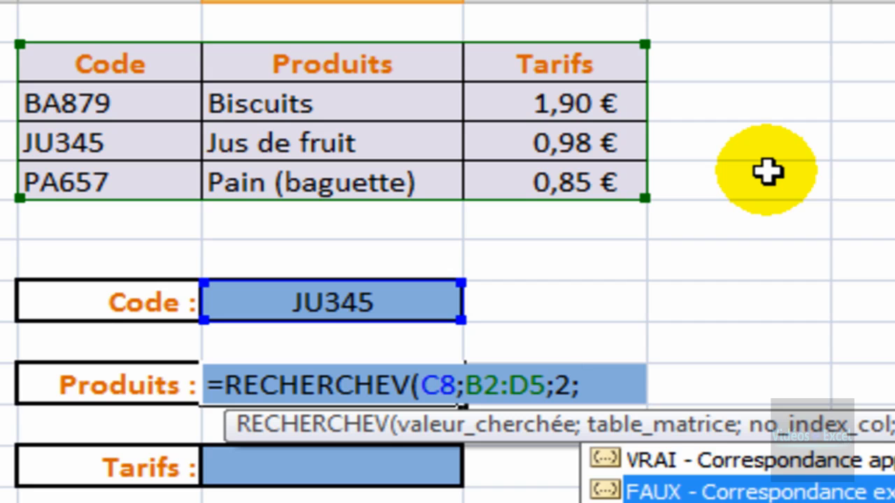
{"action": "key", "text": "Tab"}
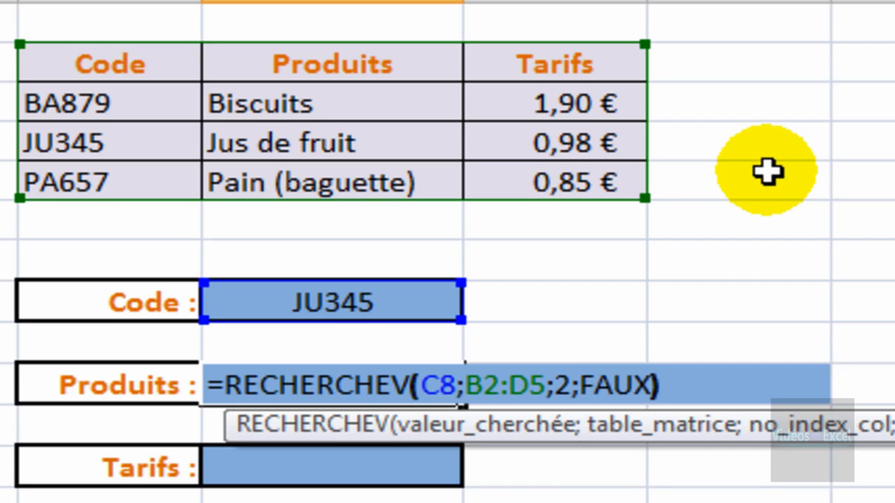
{"action": "type", "text": ")"}
{"action": "key", "text": "Return"}
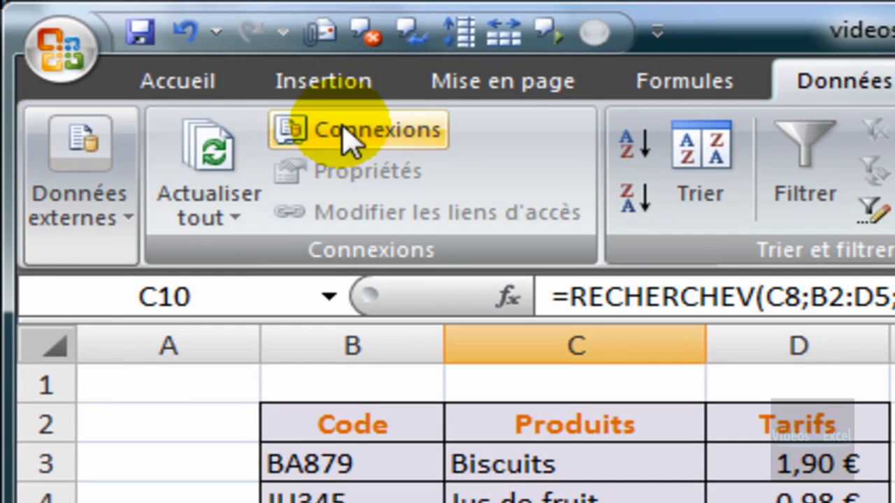
{"action": "left_click", "coordinate": [175, 83]}
{"action": "left_click", "coordinate": [606, 170]}
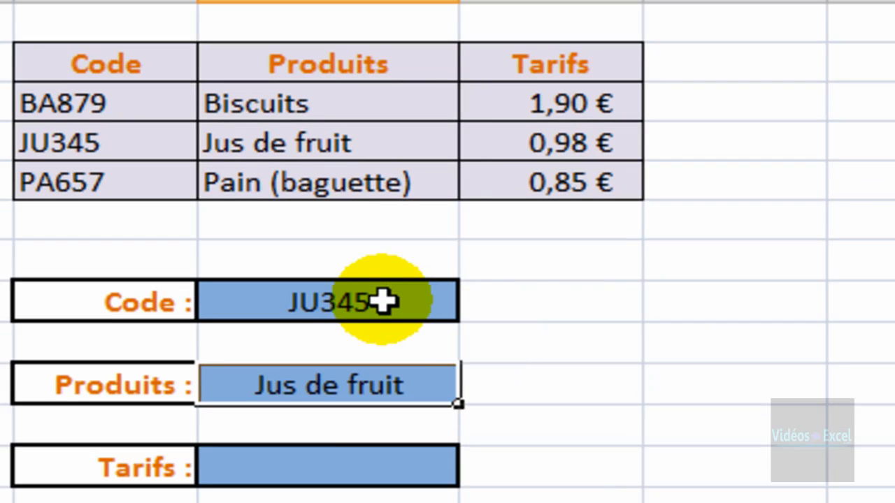
Check the Produits lookup against the table and choose BA879 in the Code drop-down.
{"action": "left_click", "coordinate": [383, 302]}
{"action": "left_click_drag", "start_coordinate": [140, 137], "coordinate": [334, 156]}
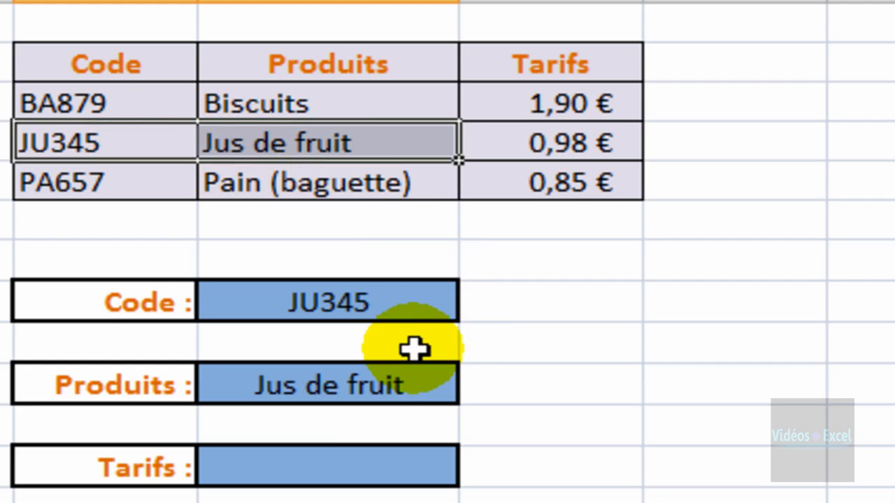
{"action": "left_click", "coordinate": [400, 306]}
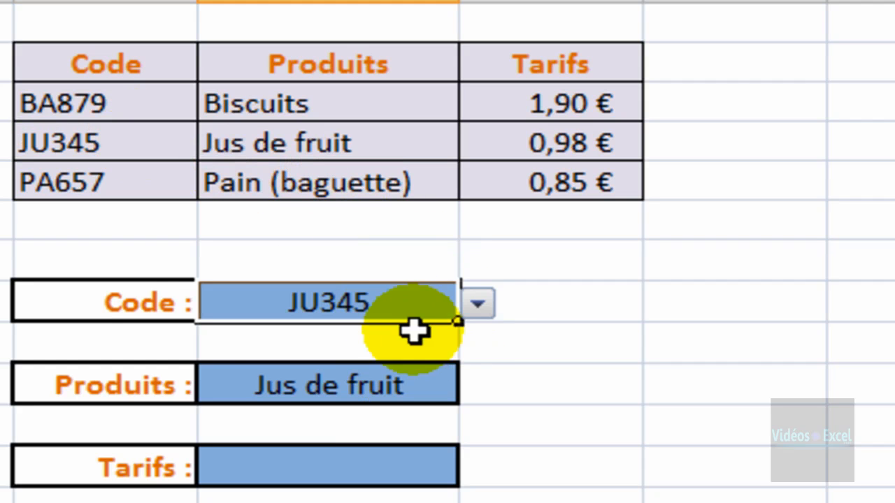
{"action": "left_click", "coordinate": [475, 309]}
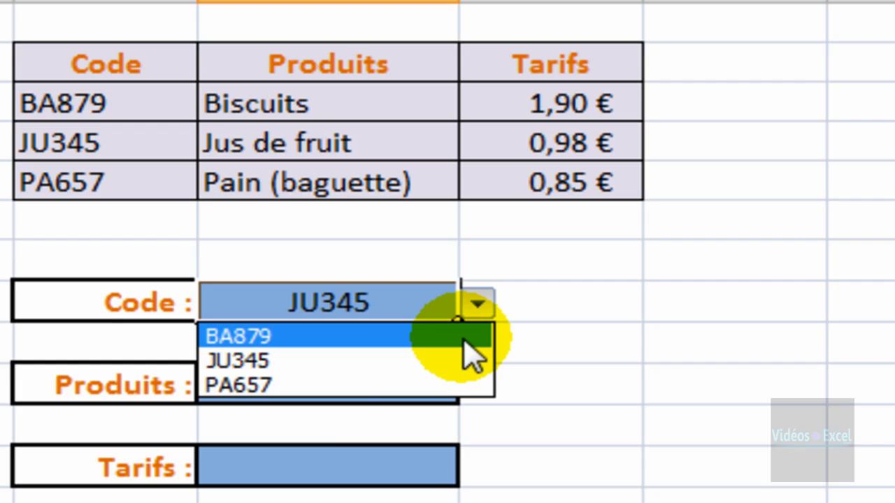
{"action": "left_click", "coordinate": [469, 338]}
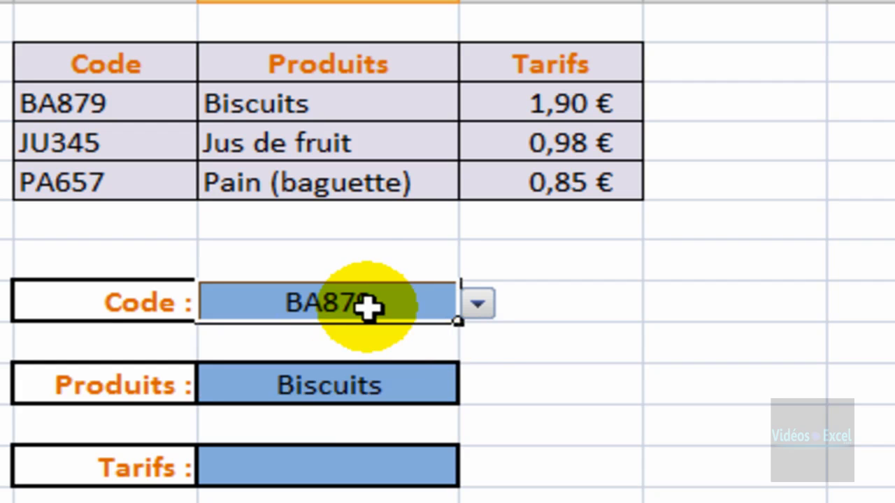
{"action": "left_click", "coordinate": [296, 98]}
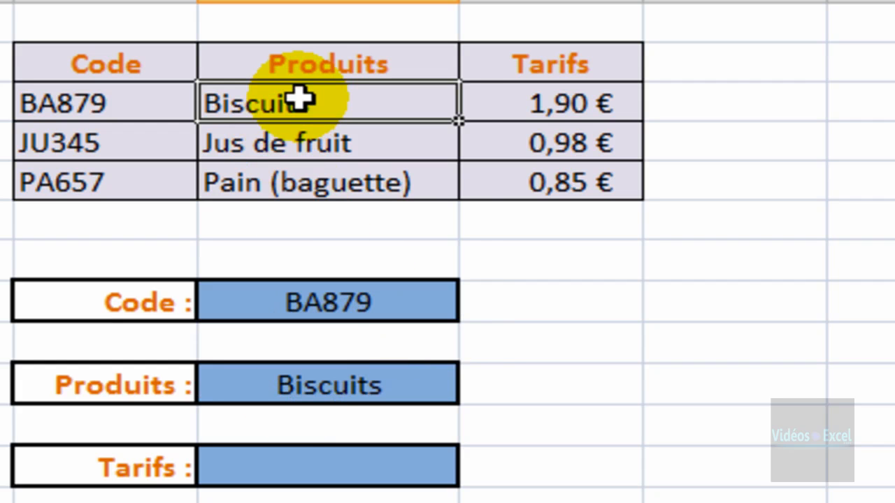
Name the whole code, product and price table, B2:D5 with its headers, TableauCode.
{"action": "left_click", "coordinate": [353, 453]}
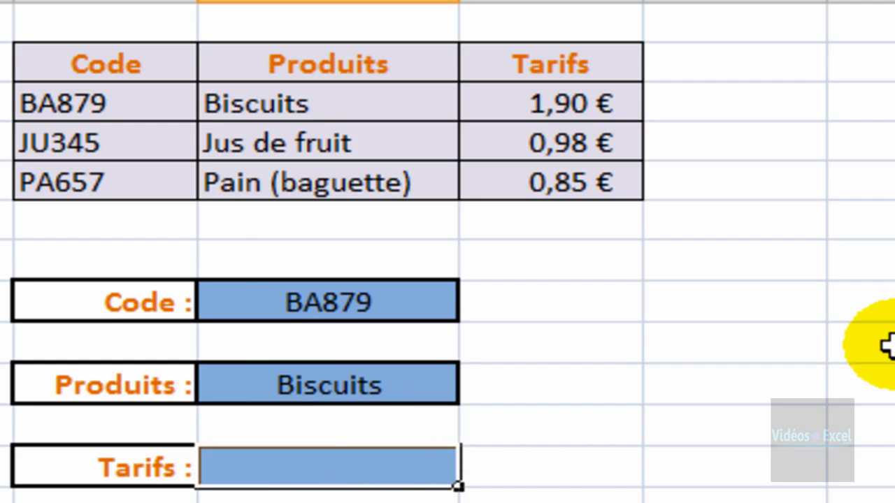
{"action": "left_click", "coordinate": [104, 62]}
{"action": "left_click_drag", "start_coordinate": [103, 62], "coordinate": [570, 174]}
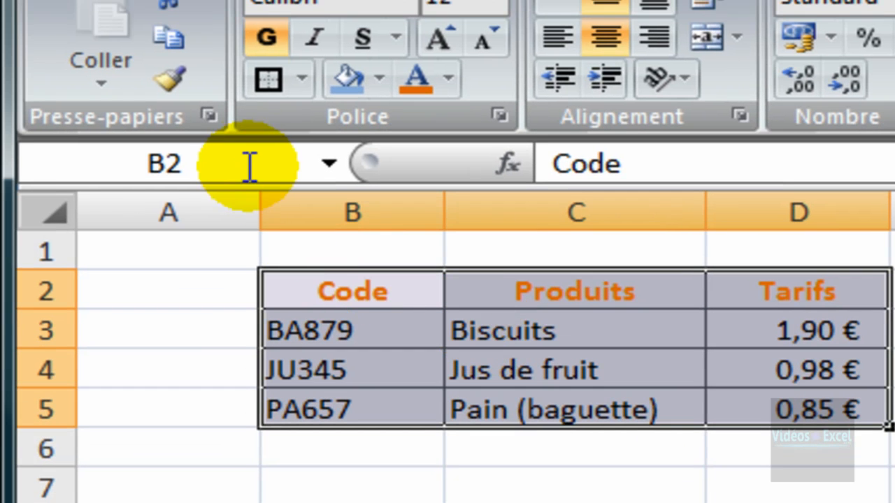
{"action": "left_click", "coordinate": [250, 163]}
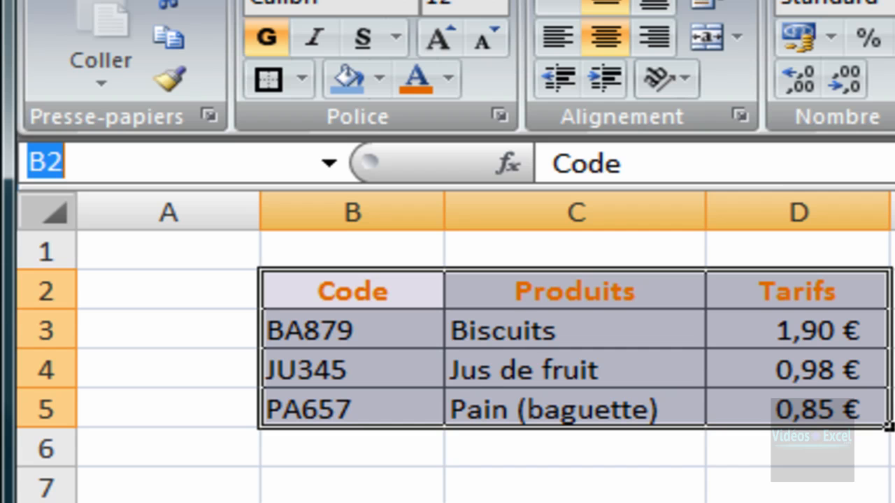
{"action": "type", "text": "tableauCode"}
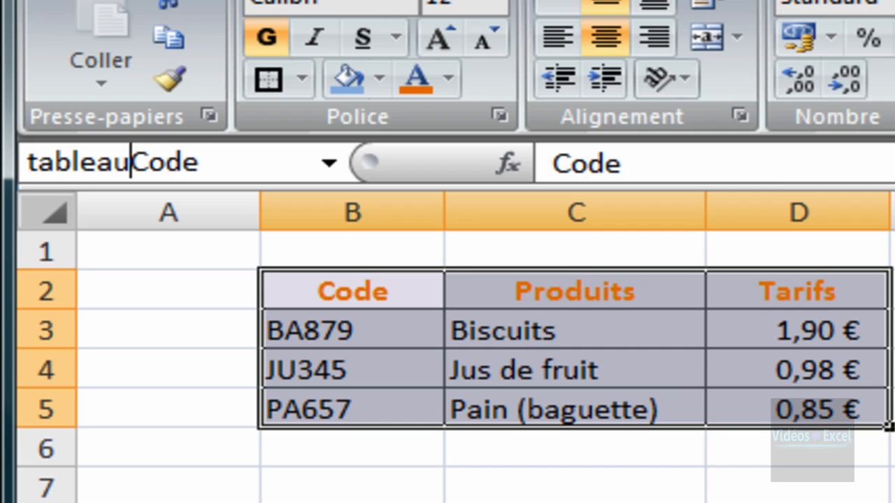
{"action": "key", "text": "BackSpace"}
{"action": "type", "text": "T"}
{"action": "key", "text": "Return"}
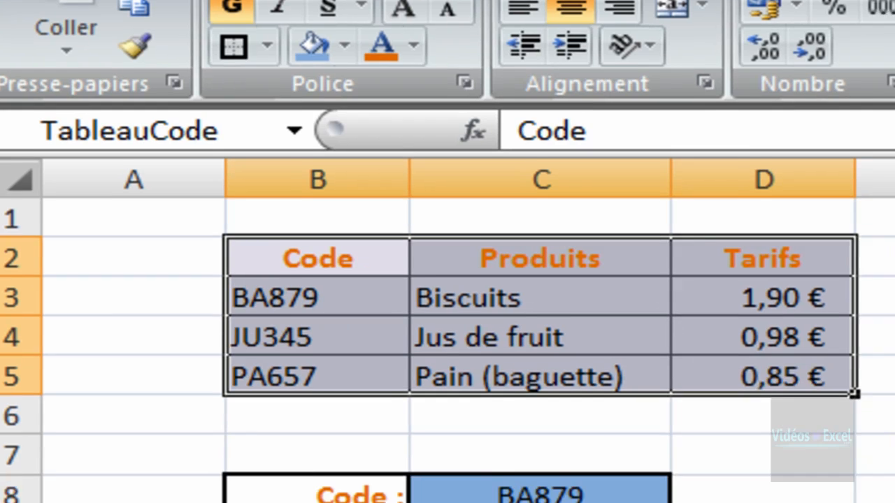
{"action": "left_click", "coordinate": [873, 273]}
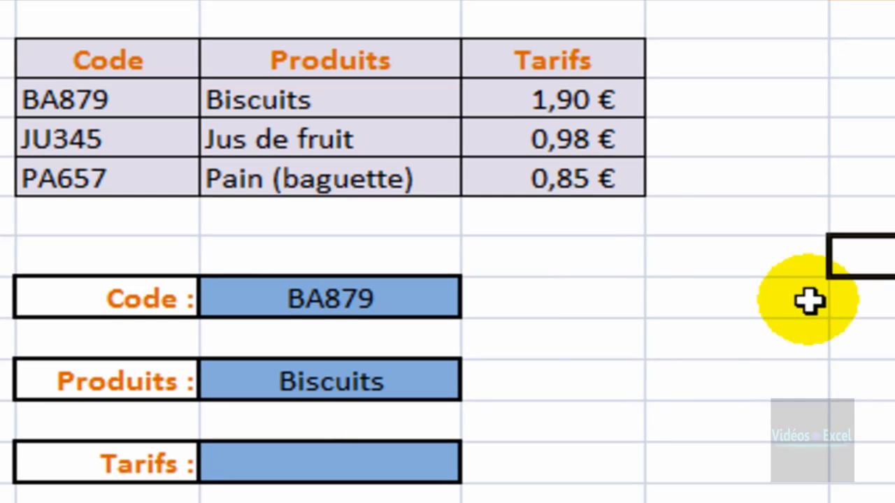
Begin a RECHERCHEV formula in the blue Tarifs cell with the Code cell C8 as the lookup value.
{"action": "left_click", "coordinate": [378, 459]}
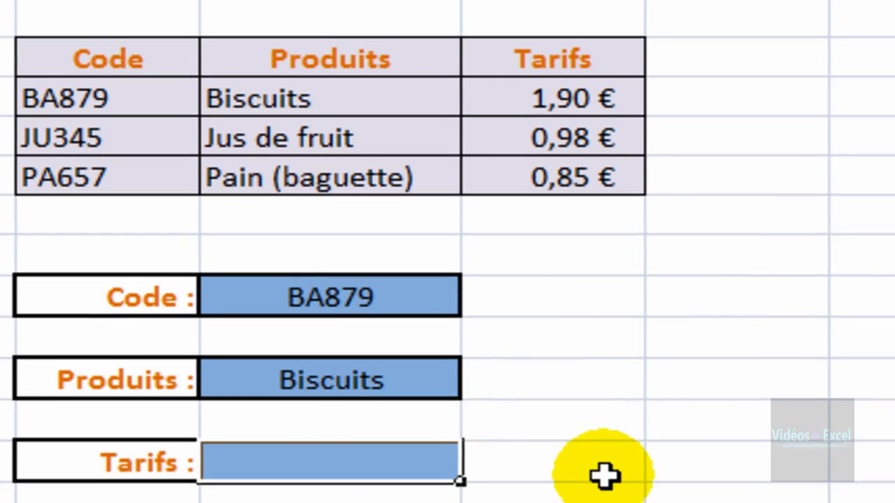
{"action": "type", "text": "=rech"}
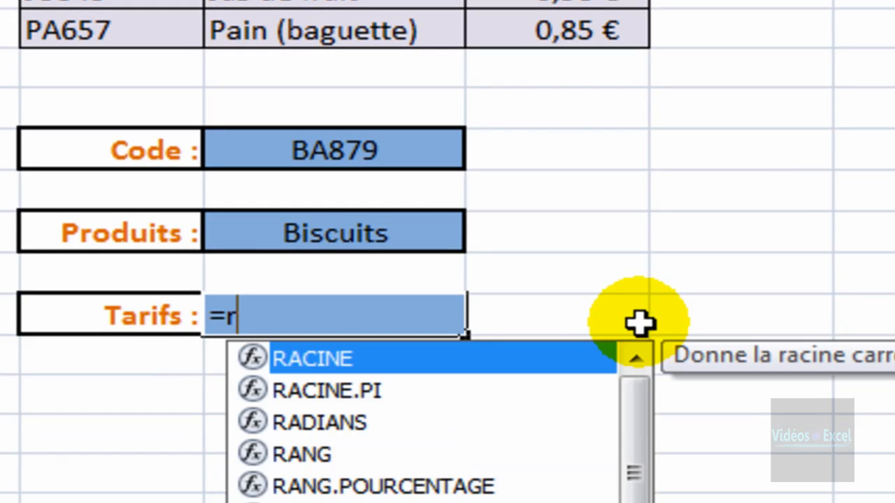
{"action": "key", "text": "Down"}
{"action": "key", "text": "Down"}
{"action": "key", "text": "Tab"}
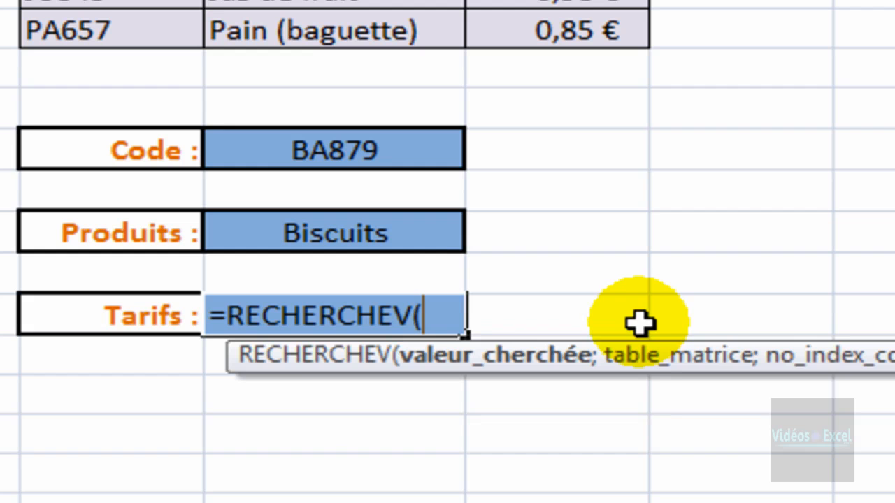
{"action": "left_click", "coordinate": [377, 147]}
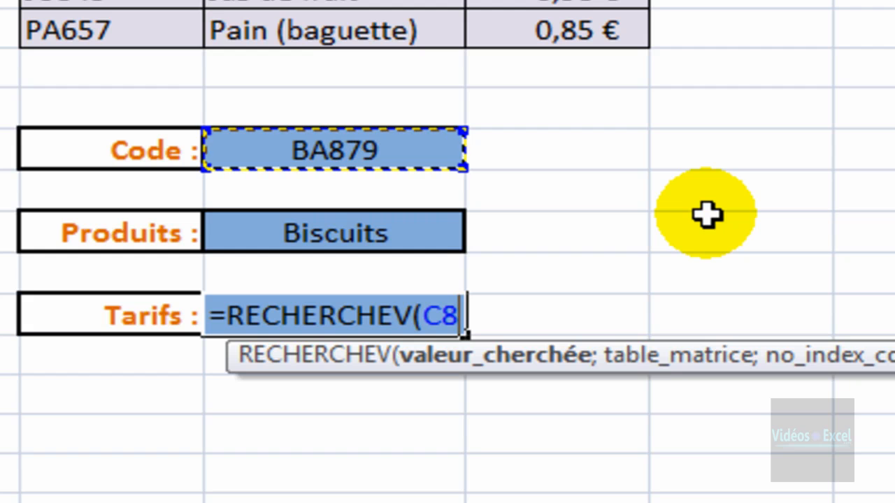
{"action": "type", "text": ";"}
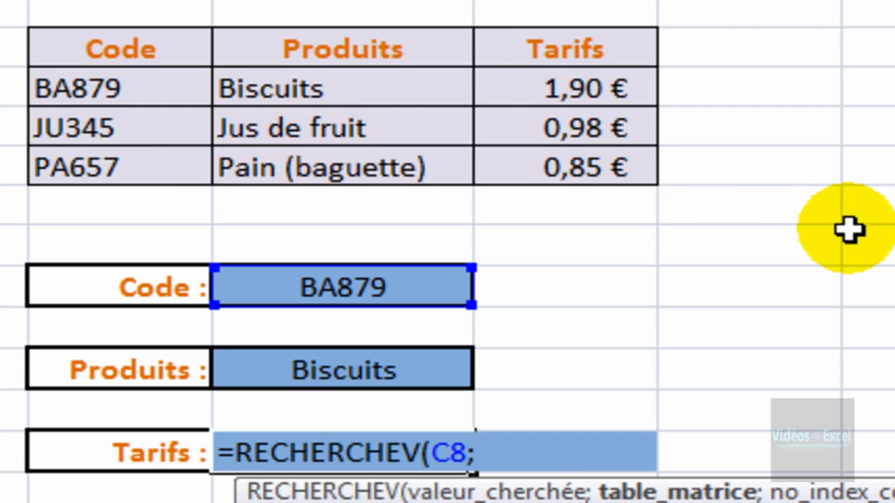
Complete the Tarifs lookup with the named range TableauCode, column index 3 and FAUX for an exact match.
{"action": "key", "text": "F3"}
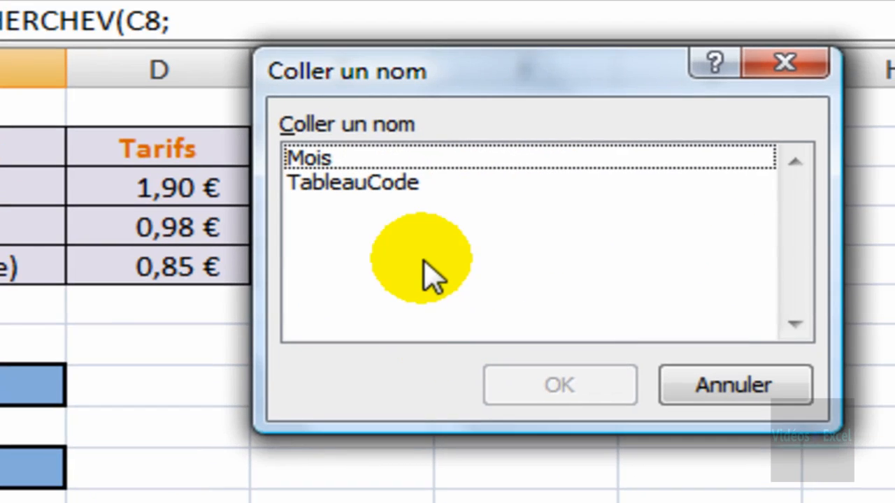
{"action": "left_click", "coordinate": [409, 183]}
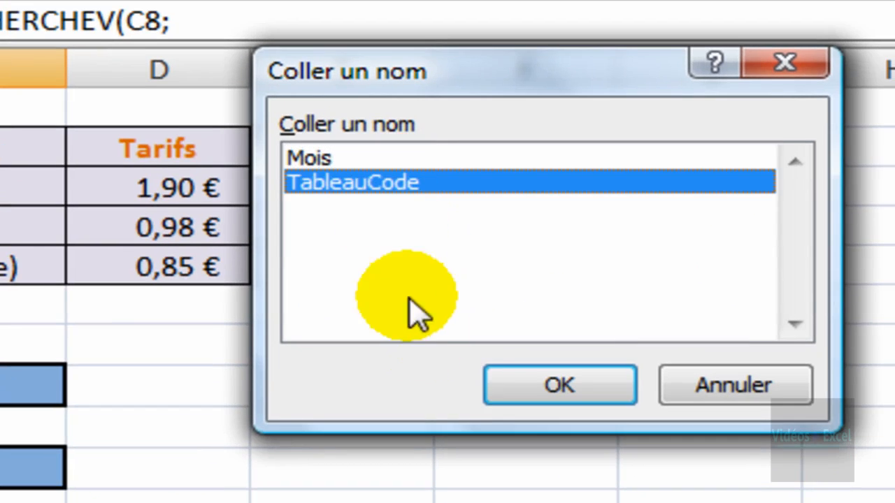
{"action": "left_click", "coordinate": [542, 388]}
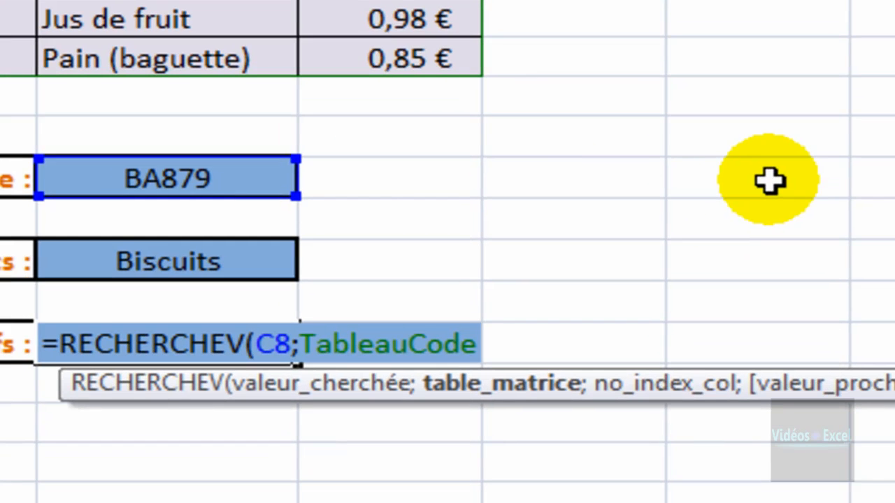
{"action": "type", "text": ";3"}
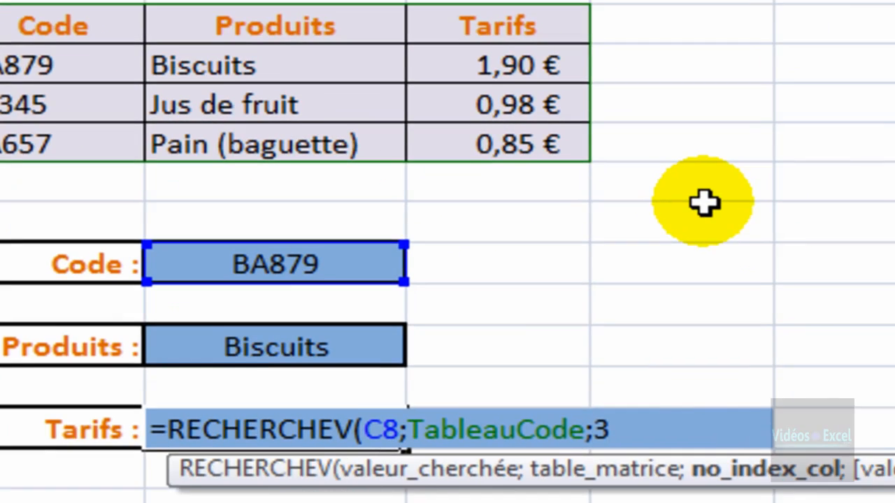
{"action": "type", "text": ";"}
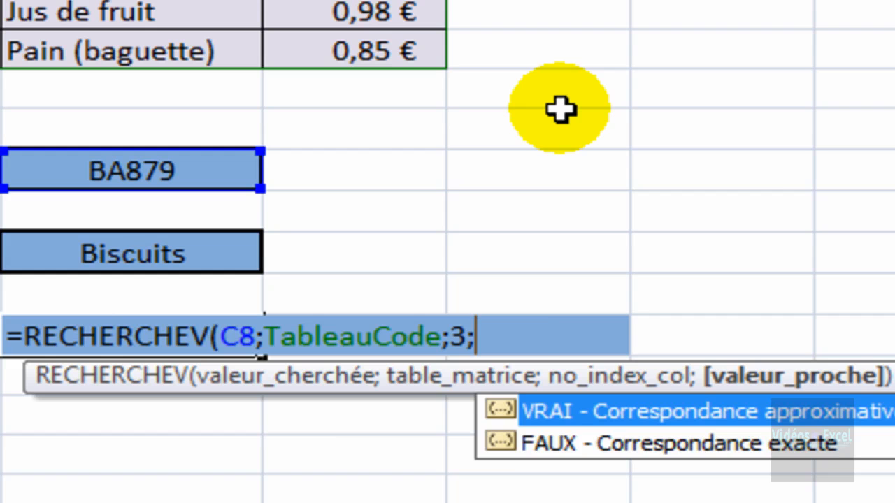
{"action": "key", "text": "Down"}
{"action": "key", "text": "Tab"}
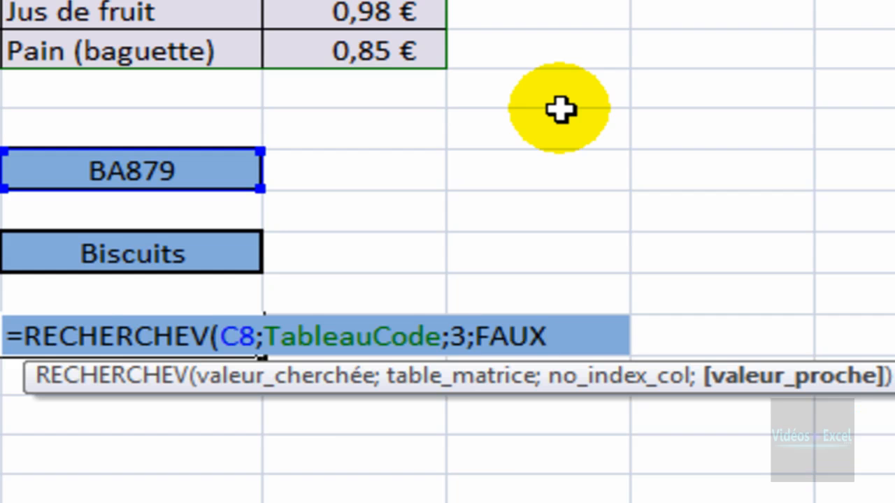
{"action": "key", "text": "ctrl+Return"}
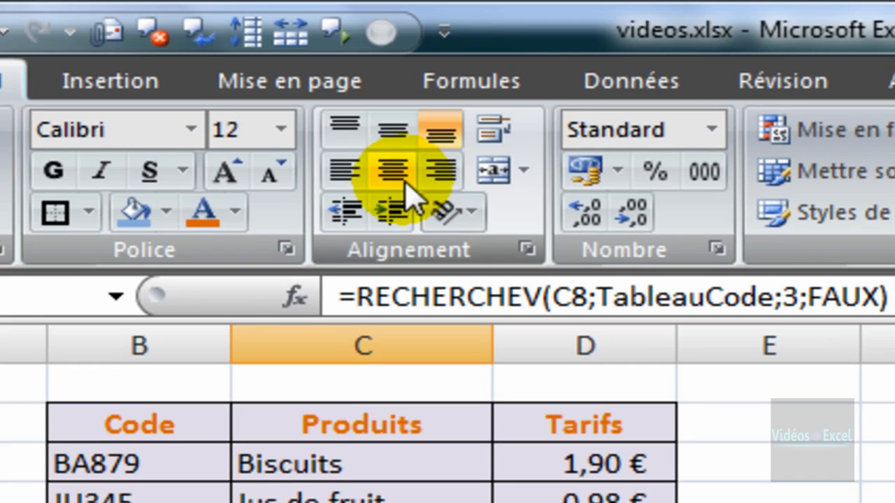
Centre the Tarifs result horizontally and vertically and give it the Monétaire number format.
{"action": "left_click", "coordinate": [392, 172]}
{"action": "left_click", "coordinate": [393, 132]}
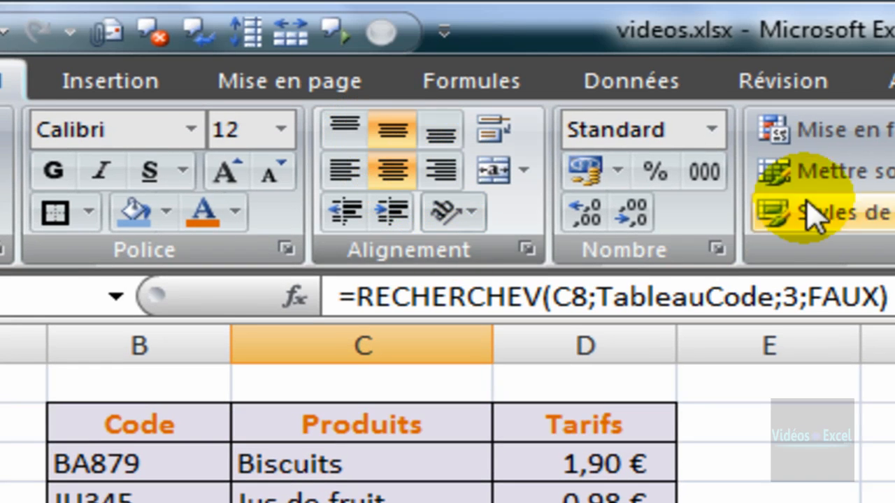
{"action": "left_click", "coordinate": [720, 134]}
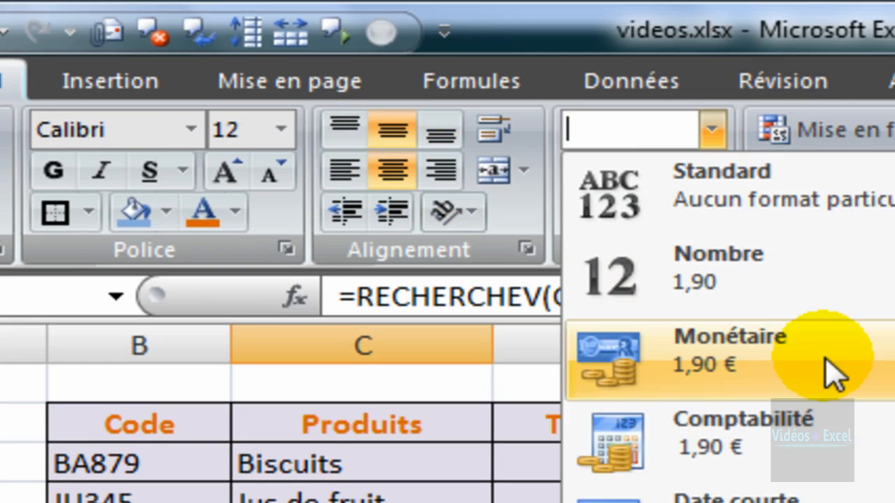
{"action": "left_click", "coordinate": [863, 346]}
{"action": "left_click", "coordinate": [709, 360]}
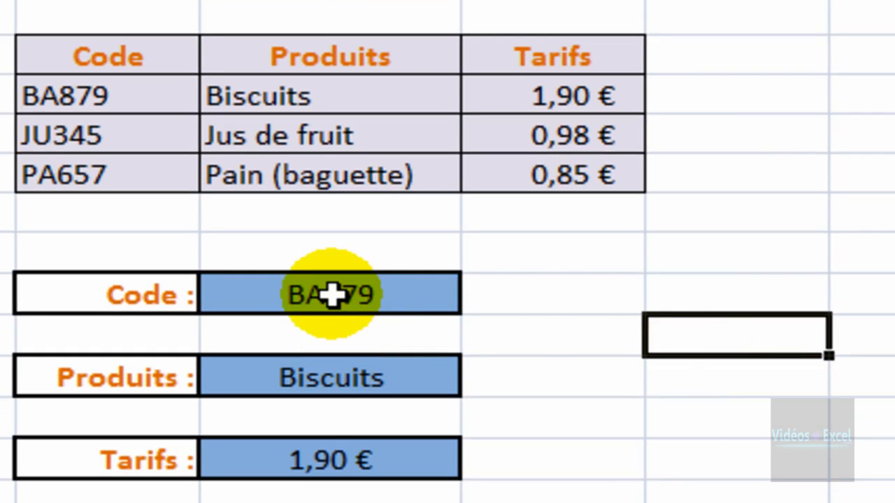
Check the Code, Produits and Tarifs cells, and test the lookups by choosing PA657 in the Code drop-down.
{"action": "left_click", "coordinate": [390, 307]}
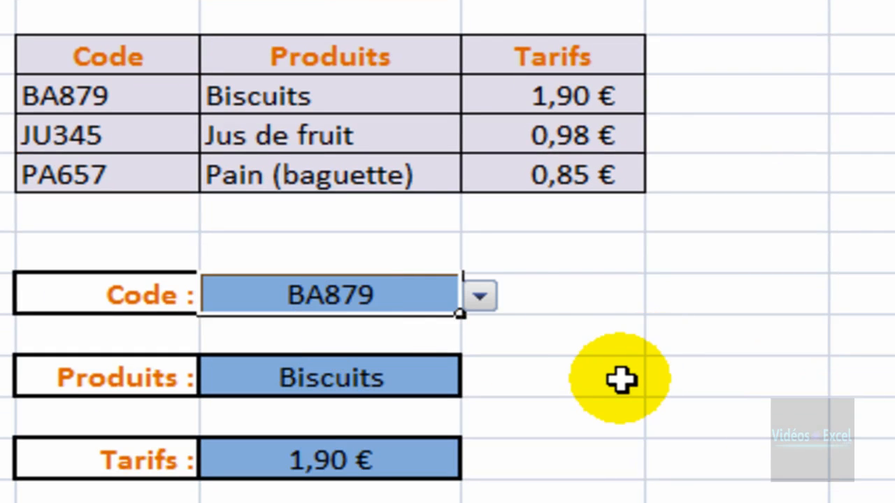
{"action": "left_click", "coordinate": [405, 381]}
{"action": "left_click", "coordinate": [380, 460]}
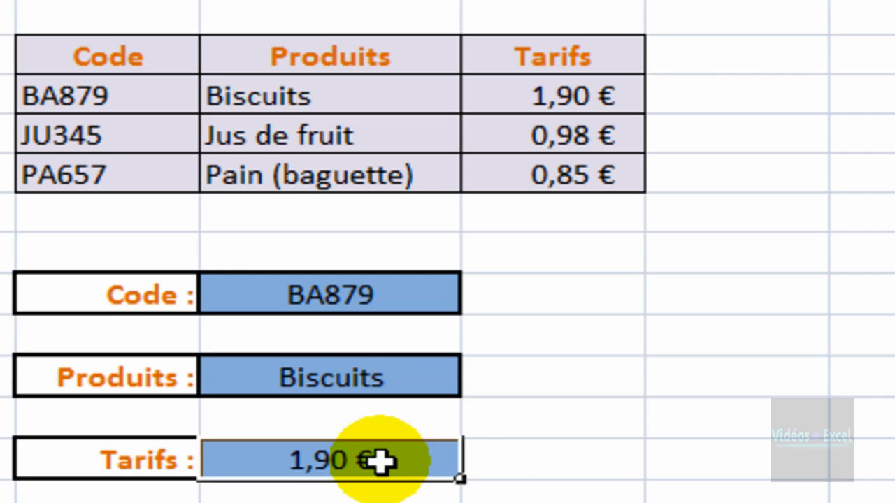
{"action": "left_click", "coordinate": [342, 297]}
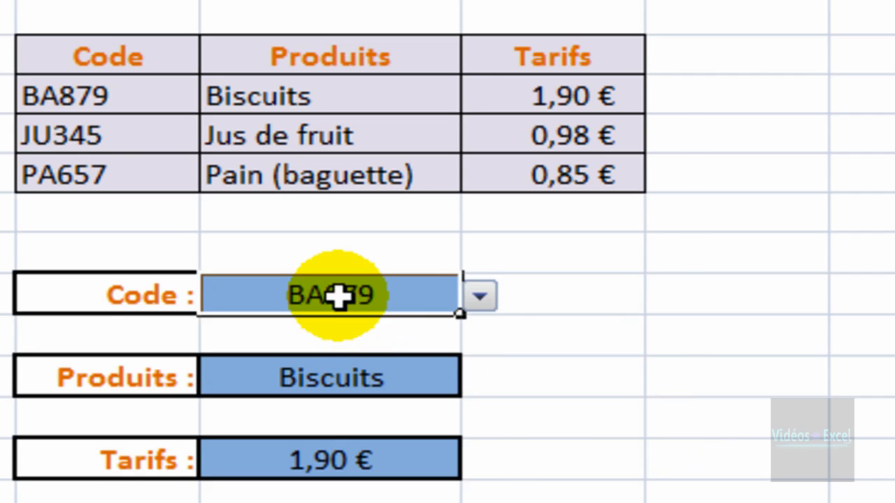
{"action": "left_click", "coordinate": [490, 300]}
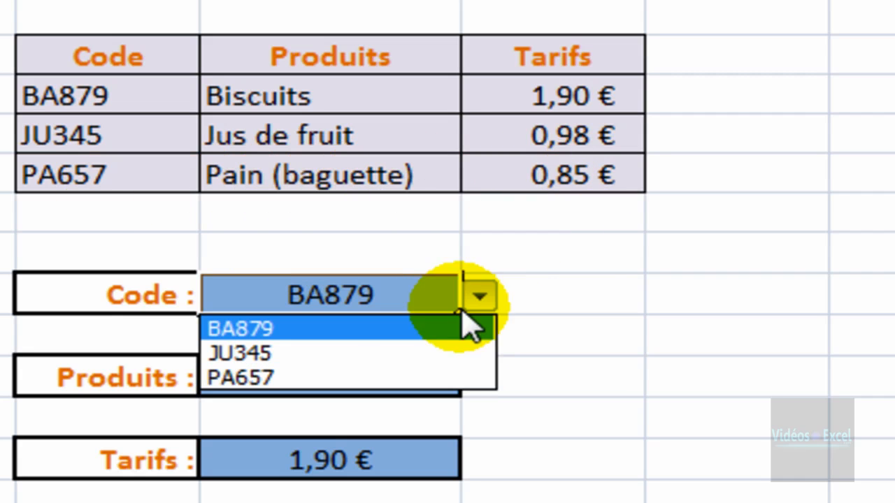
{"action": "left_click", "coordinate": [467, 378]}
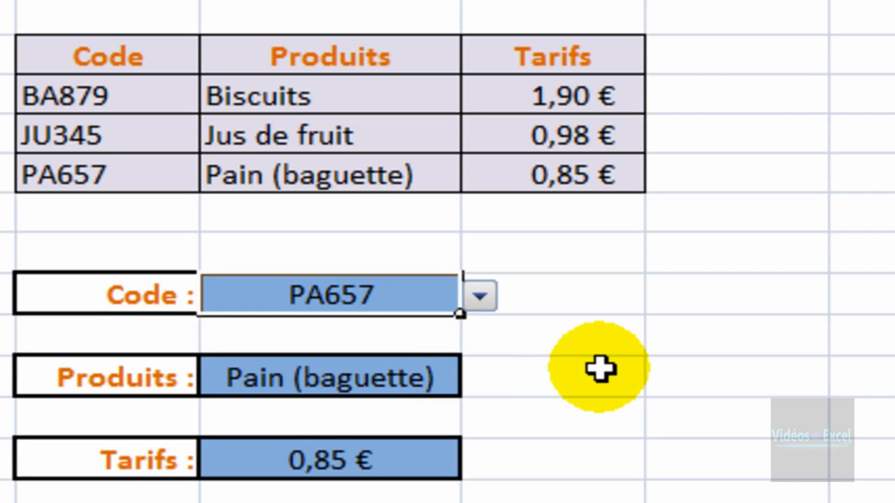
{"action": "left_click", "coordinate": [809, 294]}
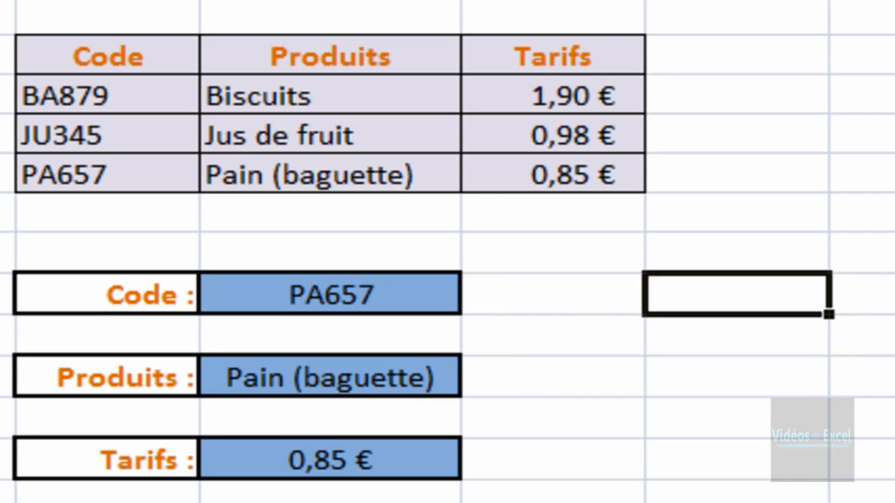